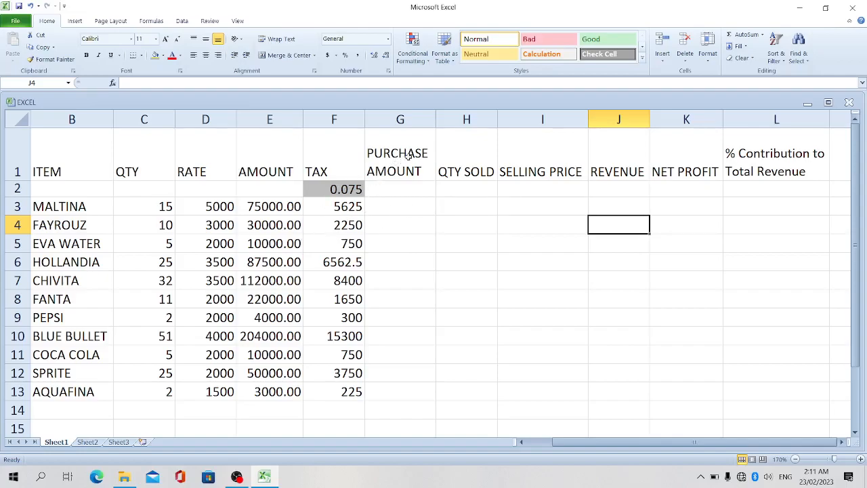
Calculate Maltina's purchase amount in G3 with the constant-value formula =75000+5625
click(400, 212)
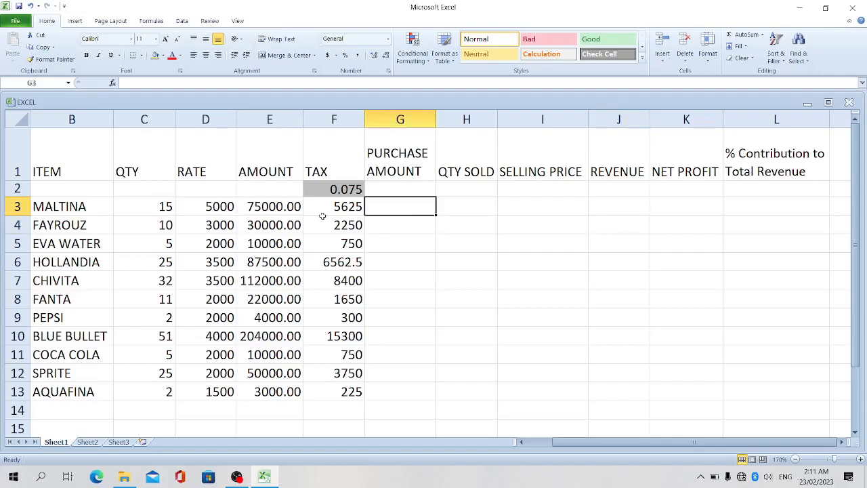
click(289, 208)
click(332, 206)
click(267, 209)
click(393, 205)
text(=)
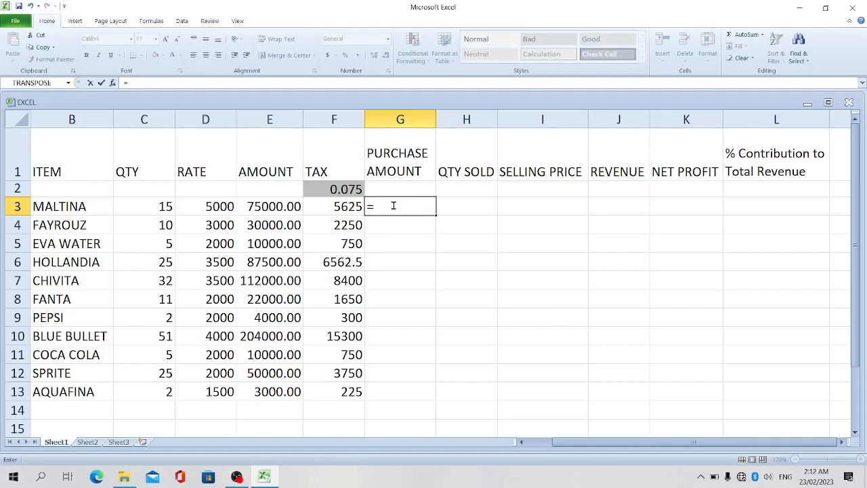
text(75000+)
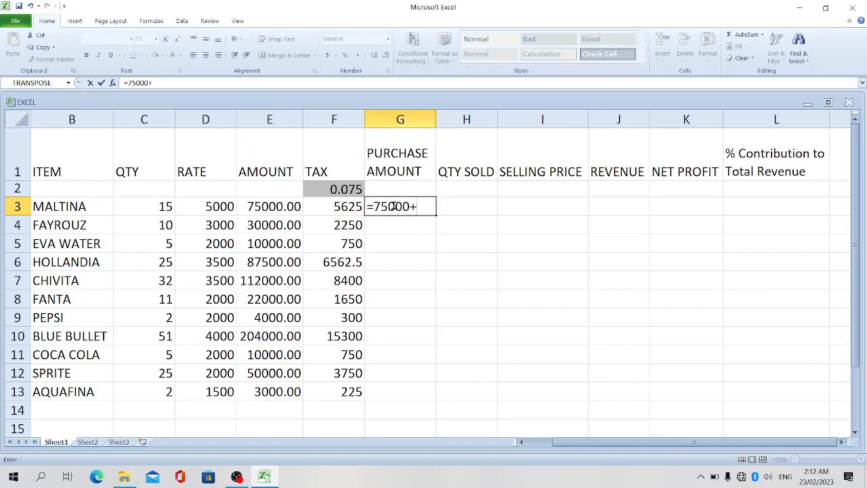
text(5625)
key(Return)
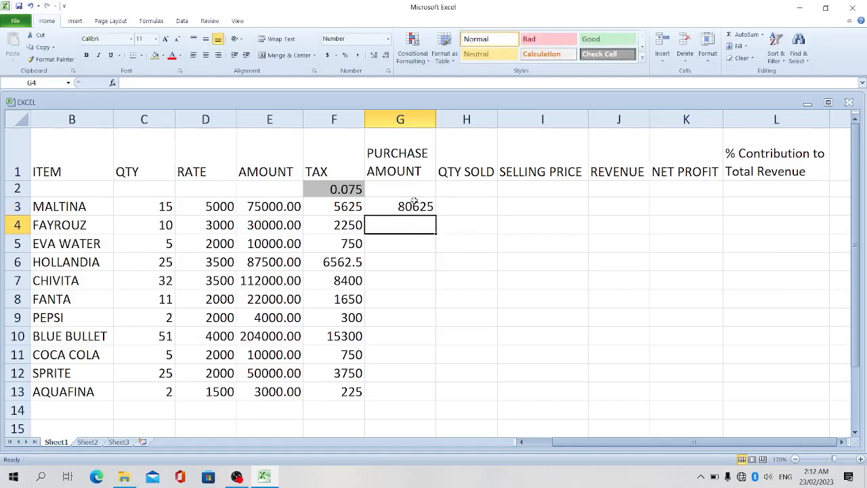
Try filling the constant formula in G3 down through G13, and undo the fill
click(413, 202)
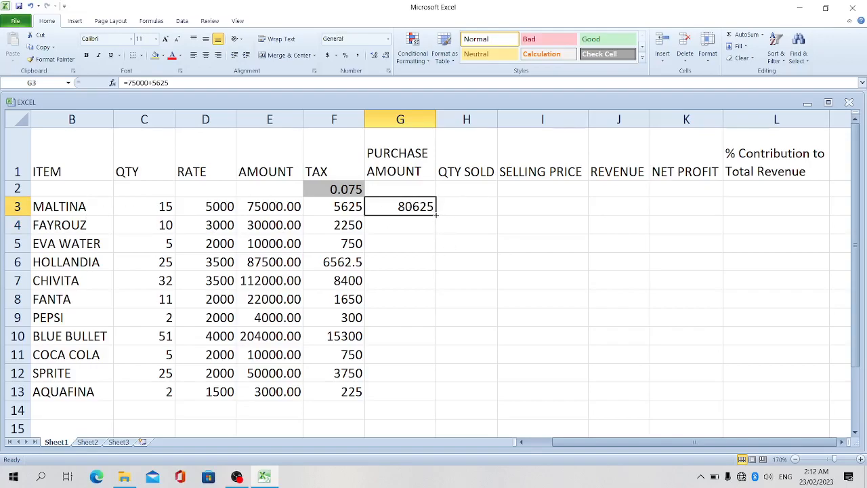
drag(436, 216, 442, 398)
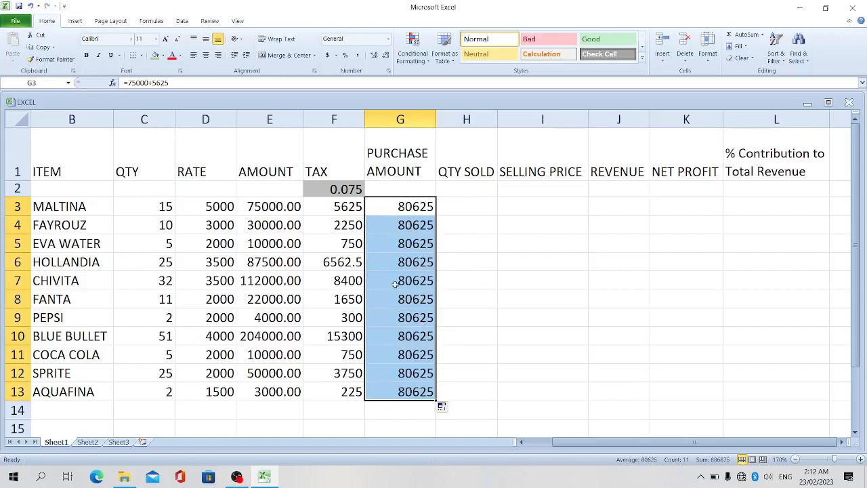
click(410, 207)
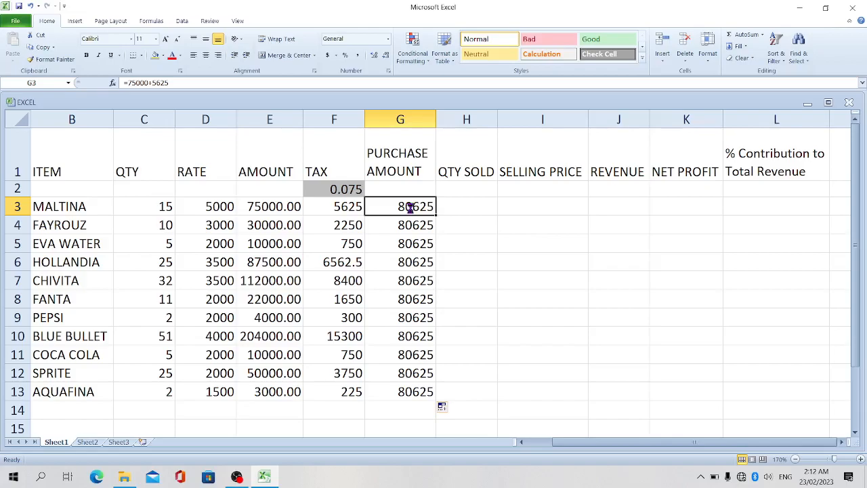
key(ctrl+z)
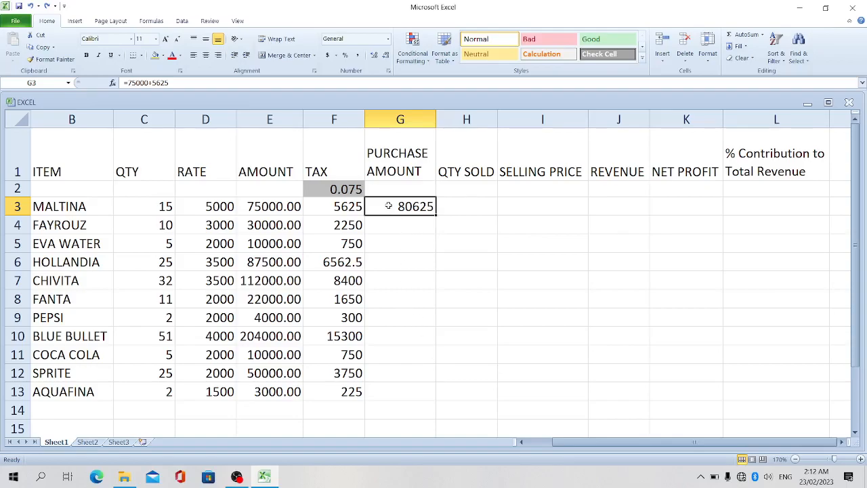
Replace the formula in G3 with =E3+F3 and fill it down the PURCHASE AMOUNT column through G13
text(=)
click(271, 206)
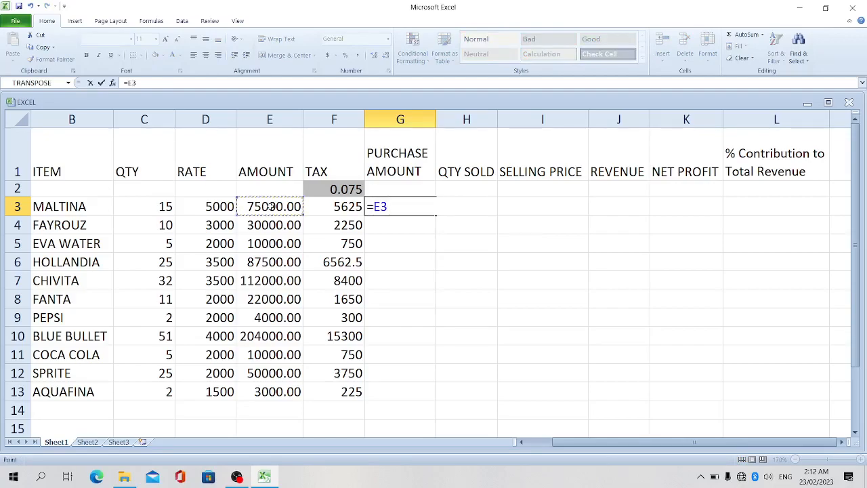
text(+)
click(338, 206)
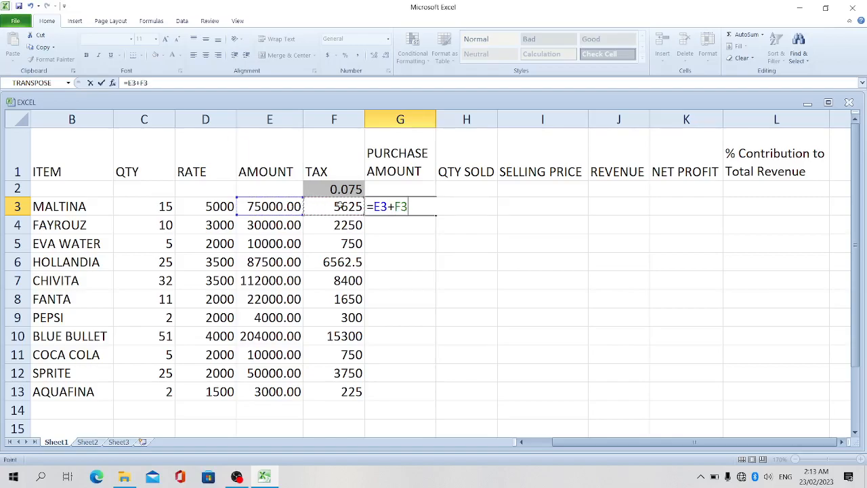
key(Return)
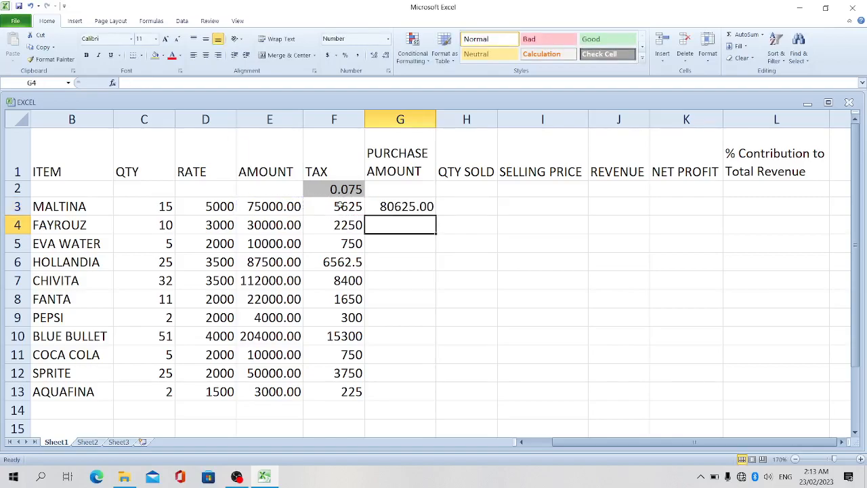
click(416, 209)
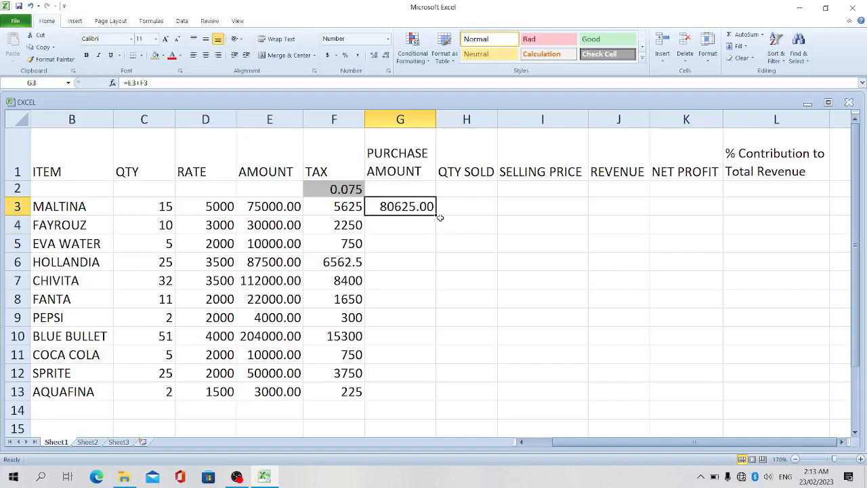
drag(436, 217, 449, 398)
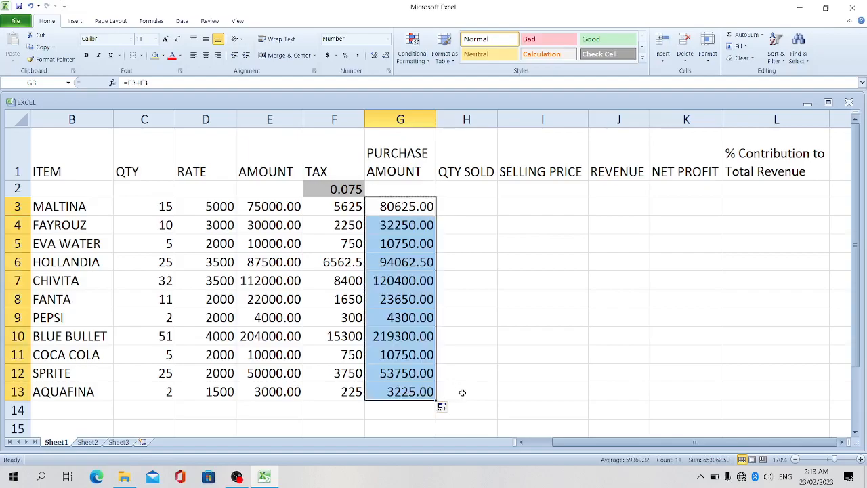
Copy the QTY values in C3:C13 into the QTY SOLD column starting at H3
click(472, 268)
click(466, 206)
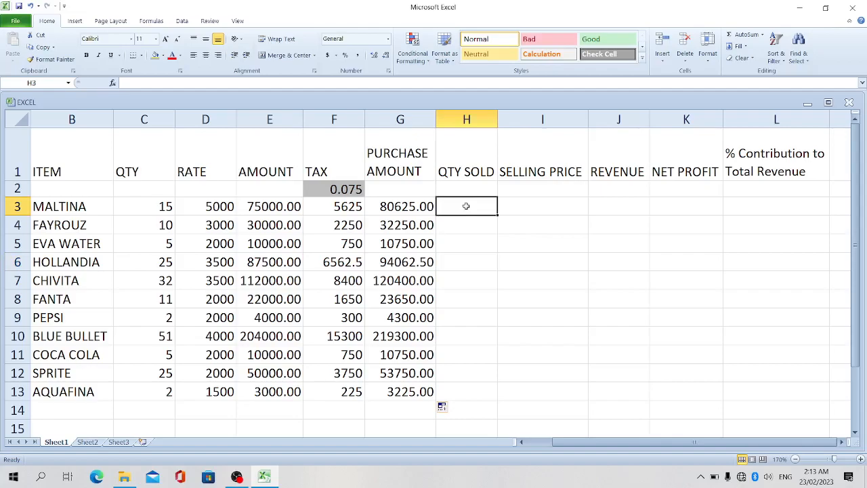
click(165, 206)
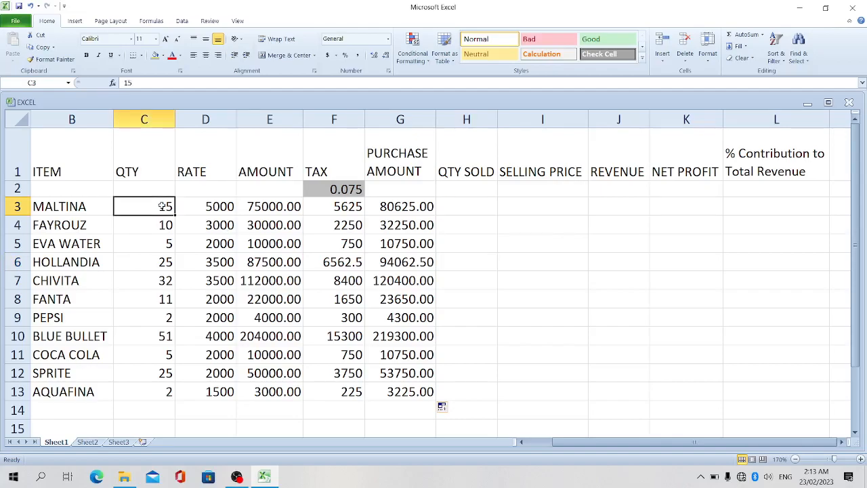
drag(165, 206, 167, 392)
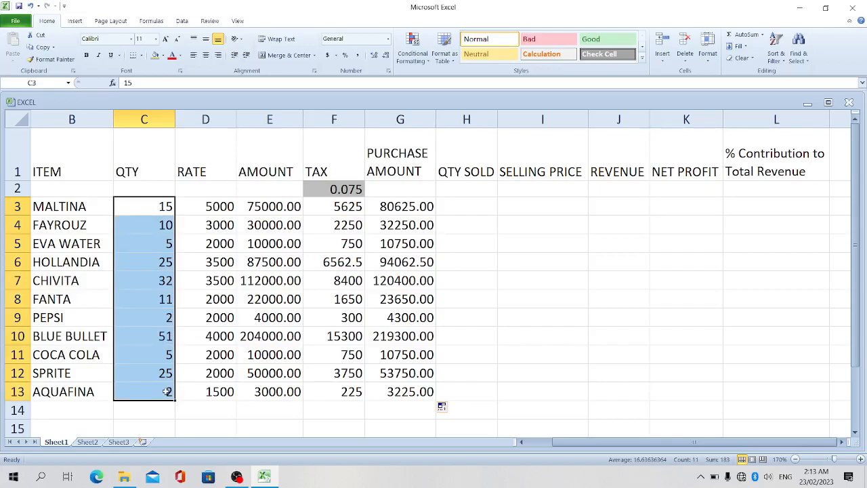
key(ctrl+c)
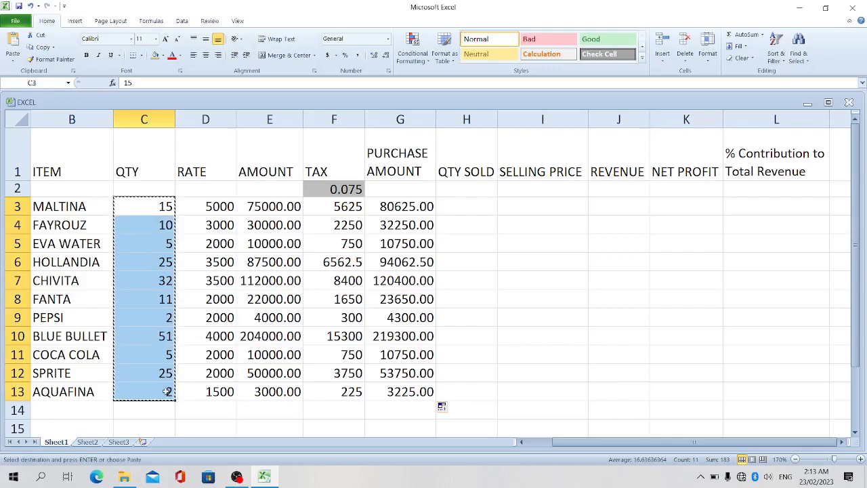
click(464, 206)
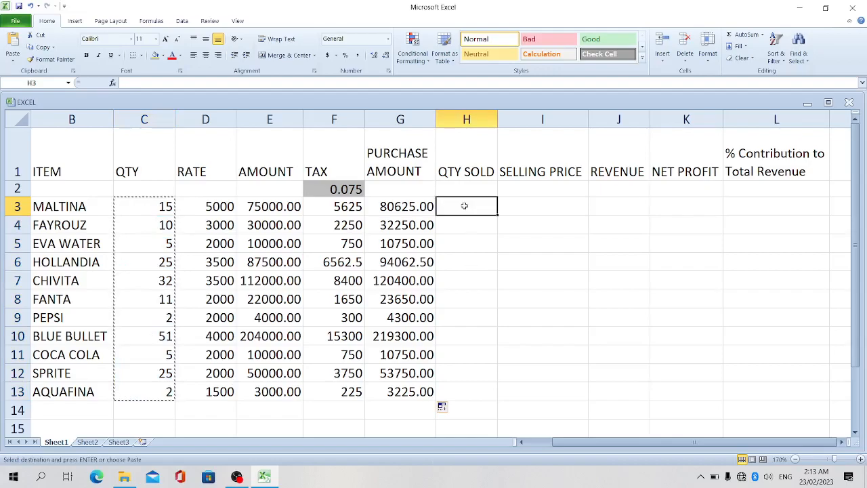
key(ctrl+v)
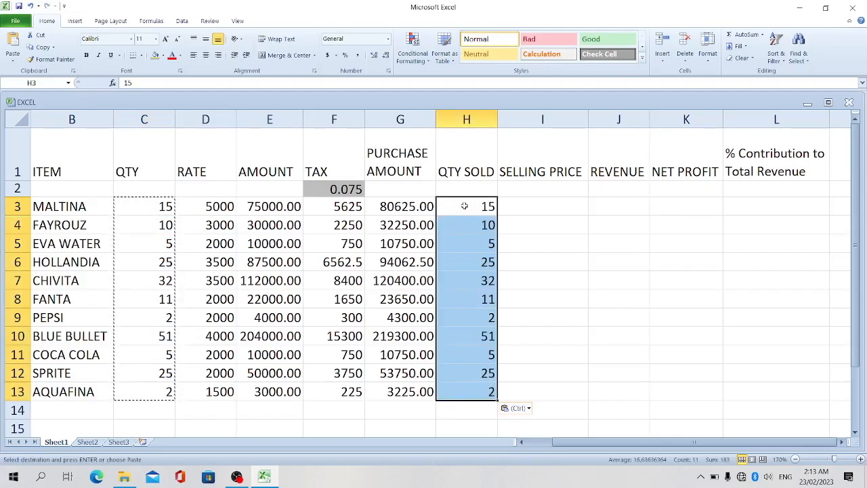
Enter the multiplier 1.275 in I2 under SELLING PRICE and shade the cell grey
double_click(528, 207)
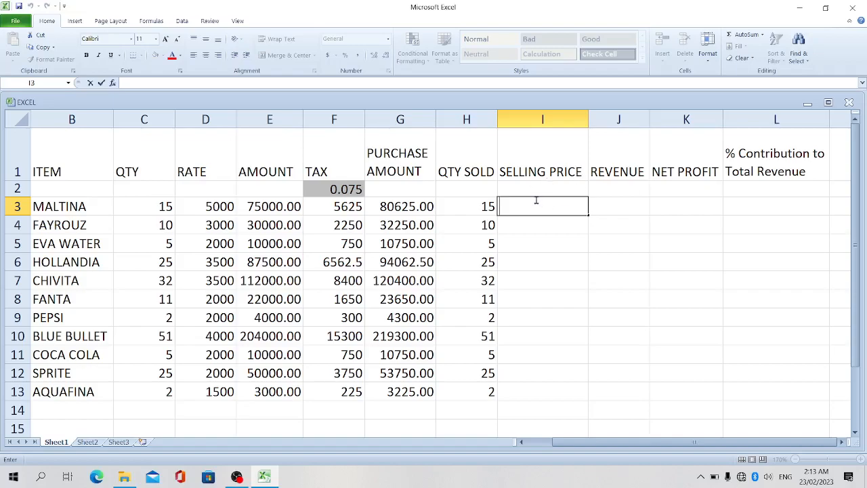
click(538, 190)
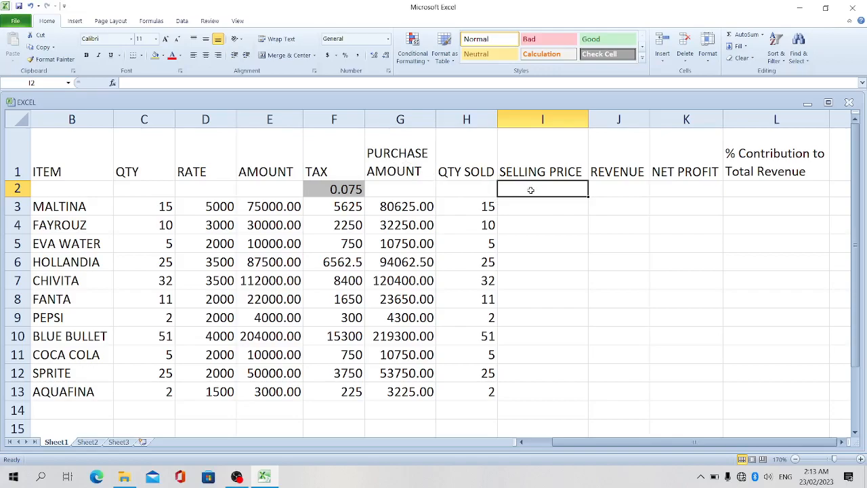
text(1.275)
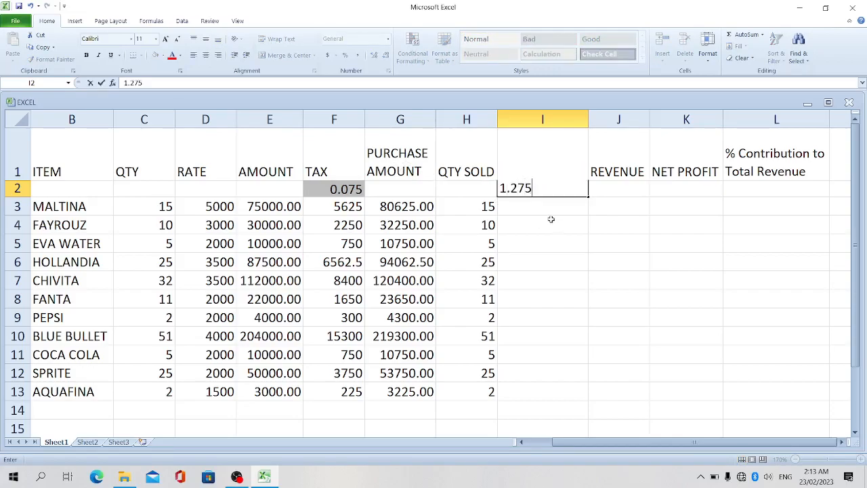
click(543, 215)
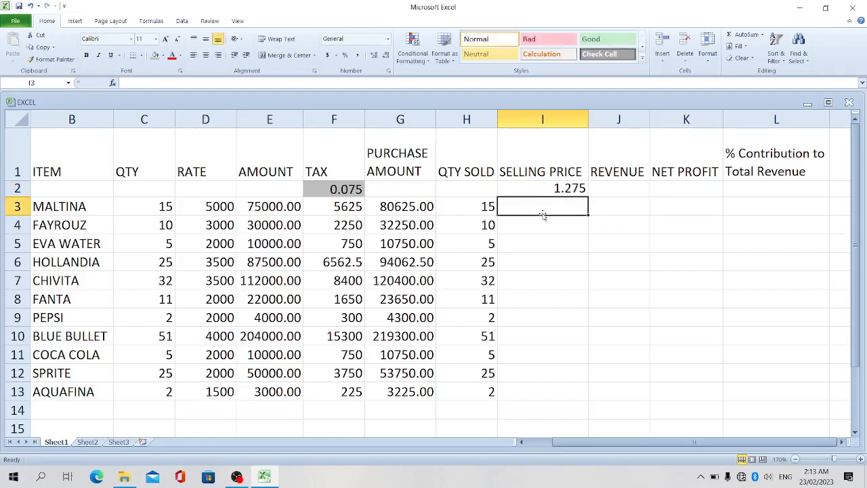
click(551, 189)
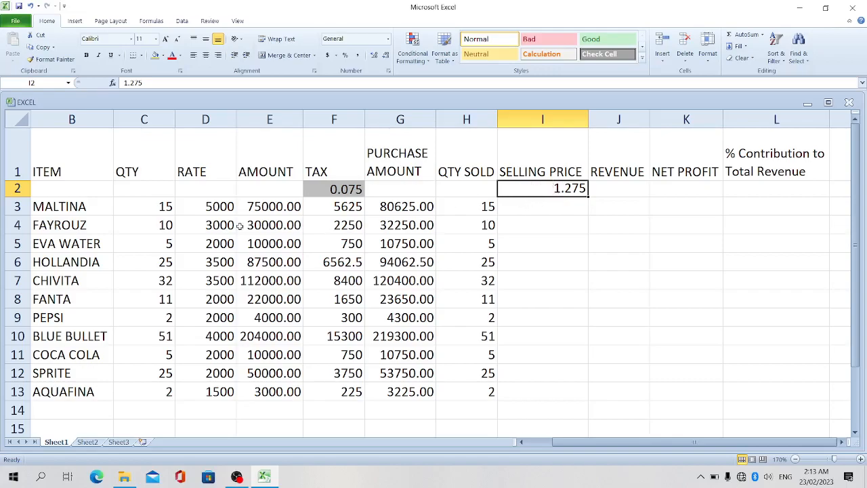
click(531, 207)
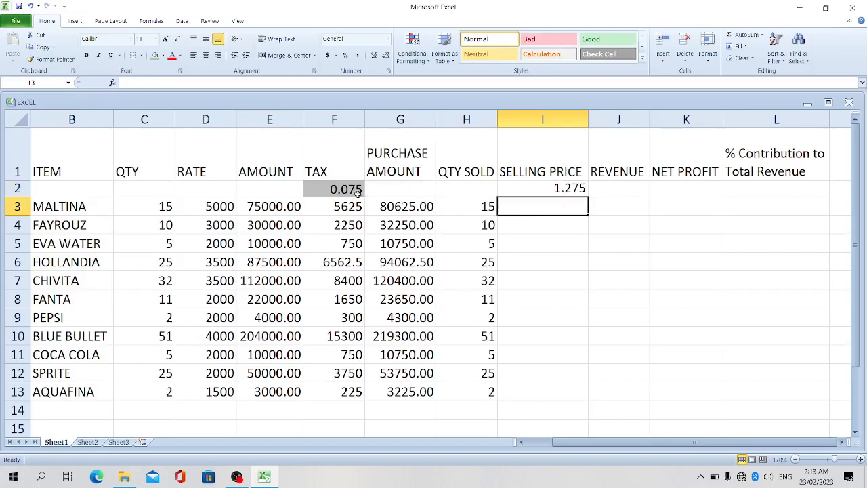
click(533, 185)
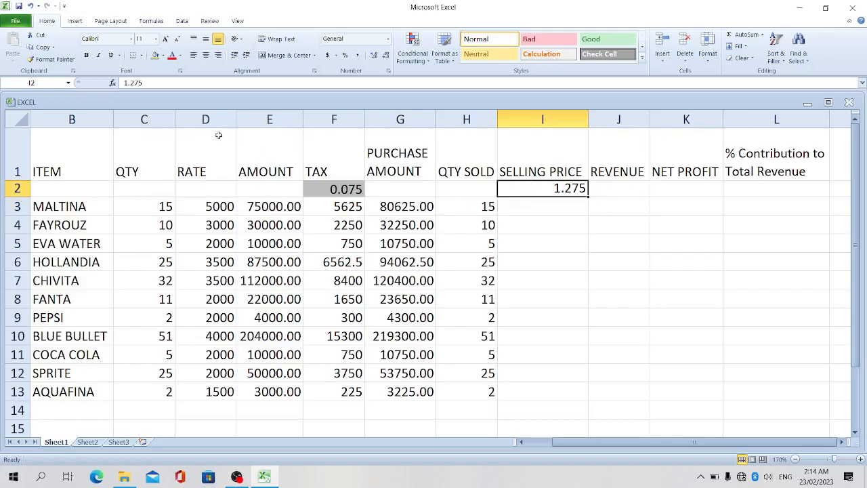
click(155, 56)
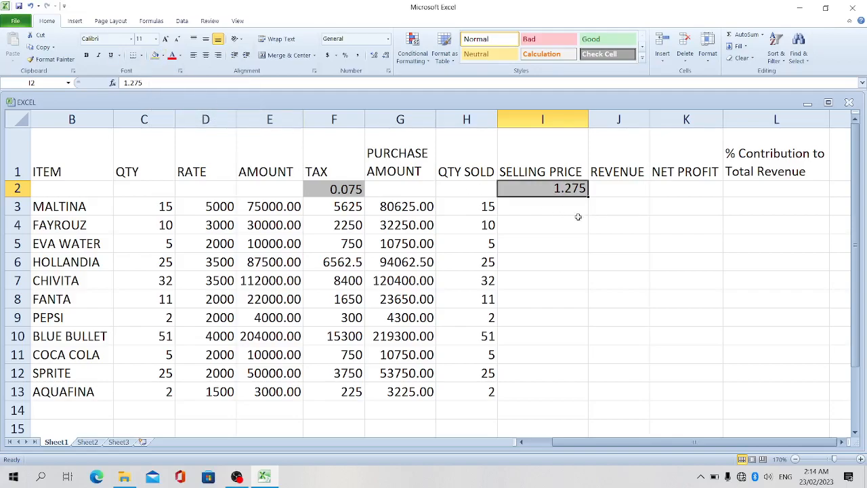
Calculate the selling price in I3 with =D3*$I$2 and fill the formula down through I13
click(557, 207)
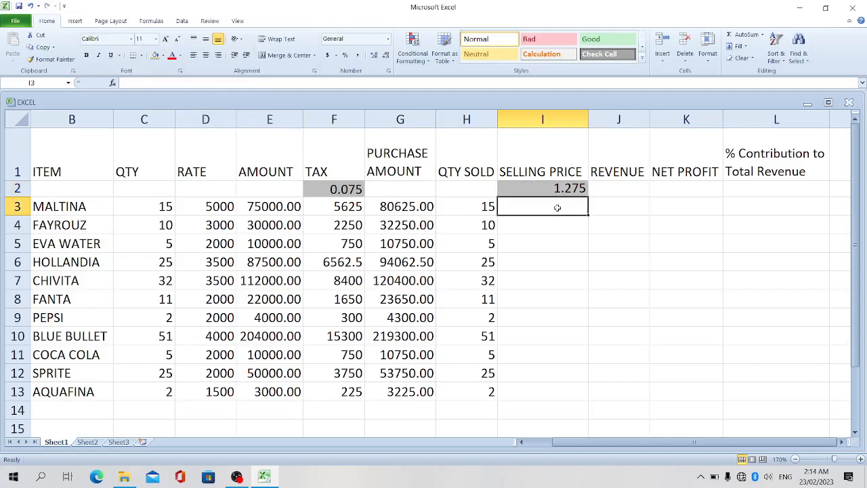
text(=)
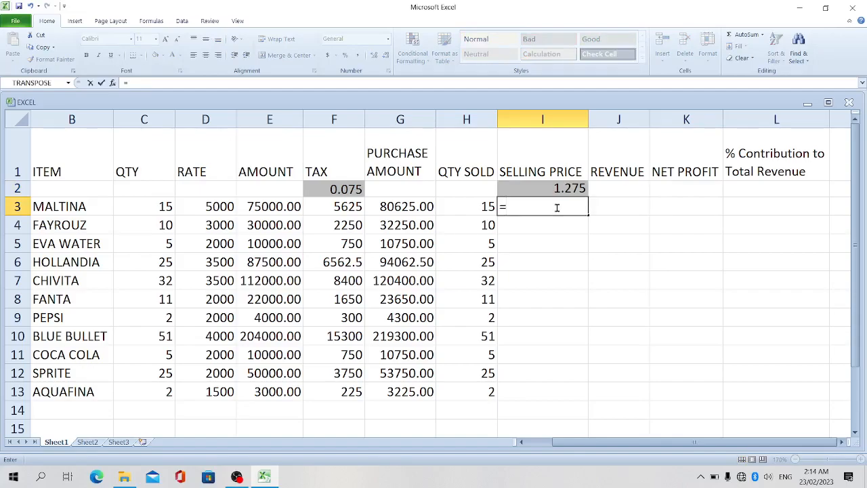
click(214, 208)
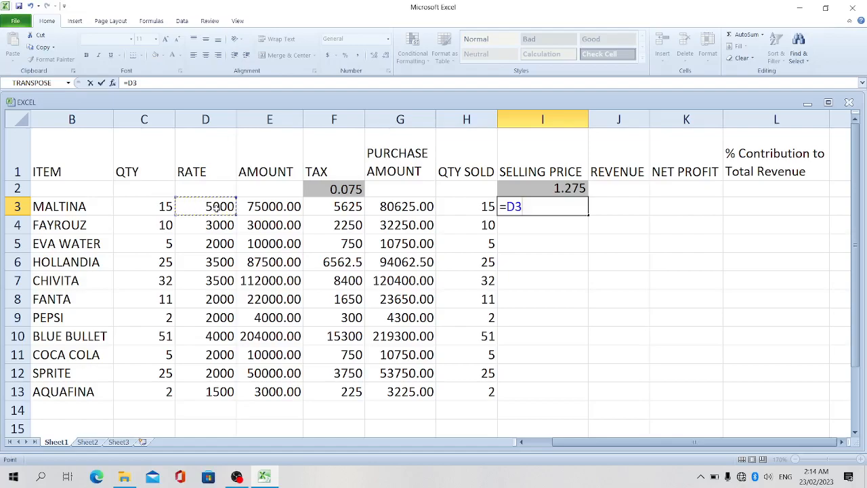
text(*)
click(520, 191)
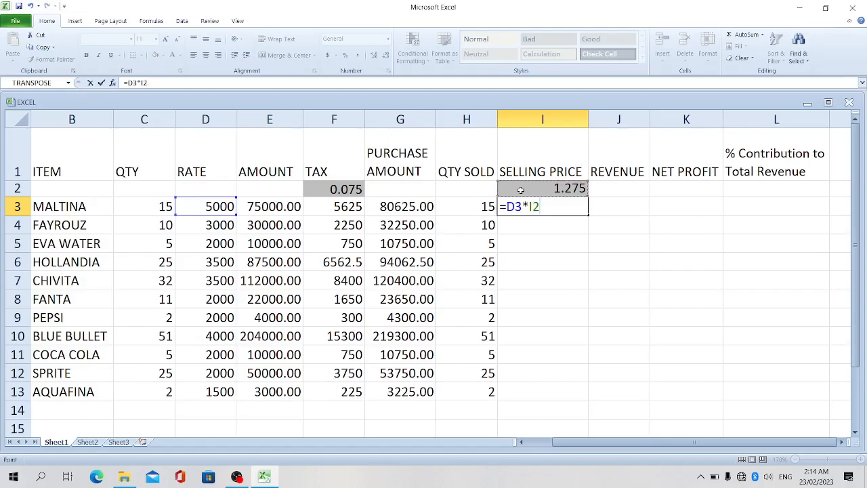
key(F4)
key(Return)
click(562, 209)
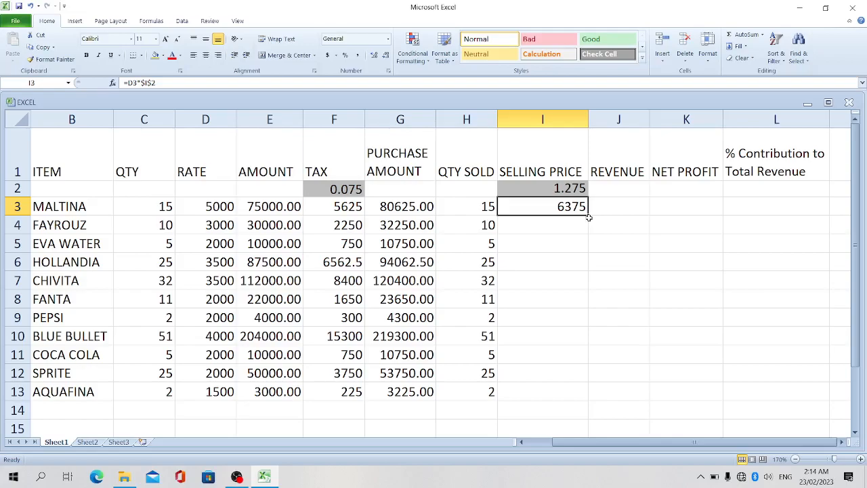
drag(588, 215, 591, 401)
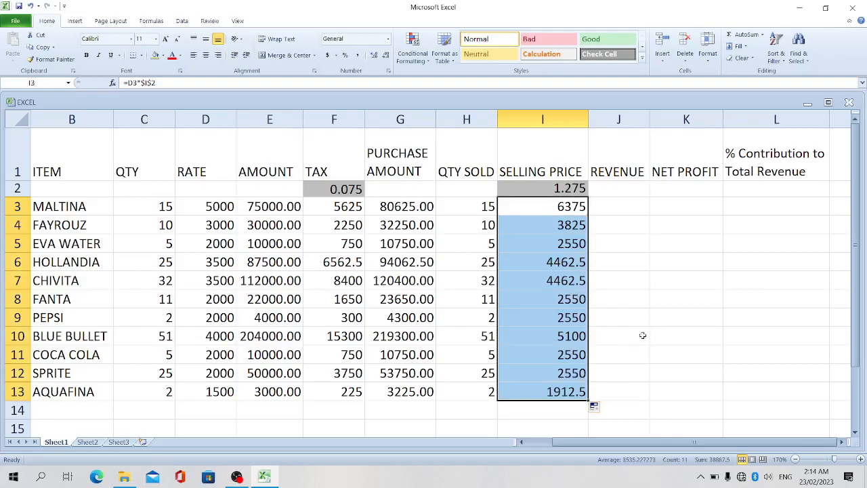
Calculate the revenue in J3 with =H3*I3 and fill the formula down the REVENUE column through J13
click(621, 204)
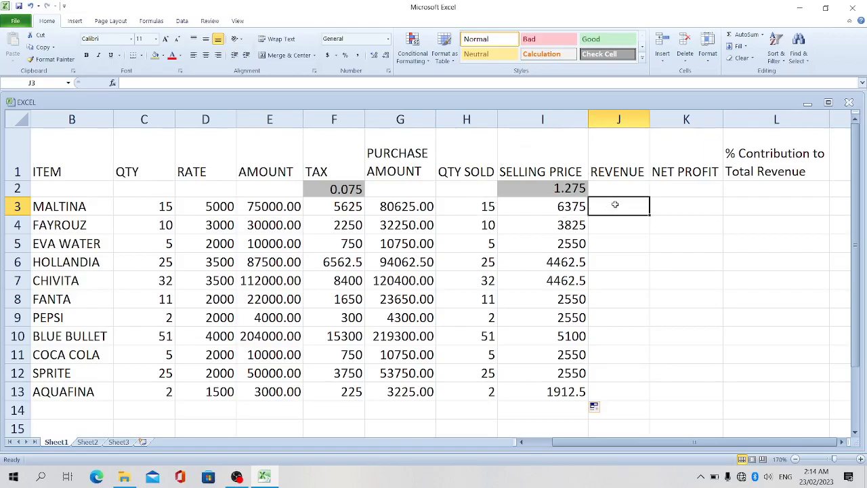
text(=)
click(476, 205)
text(*)
click(539, 208)
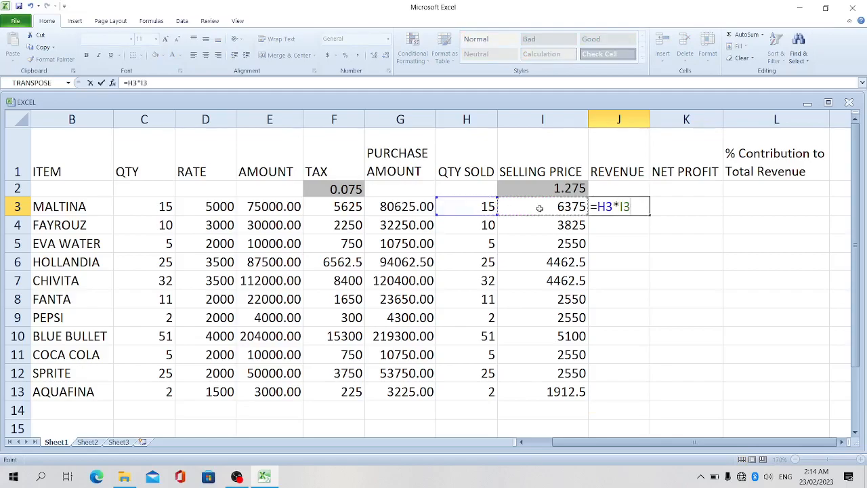
key(Return)
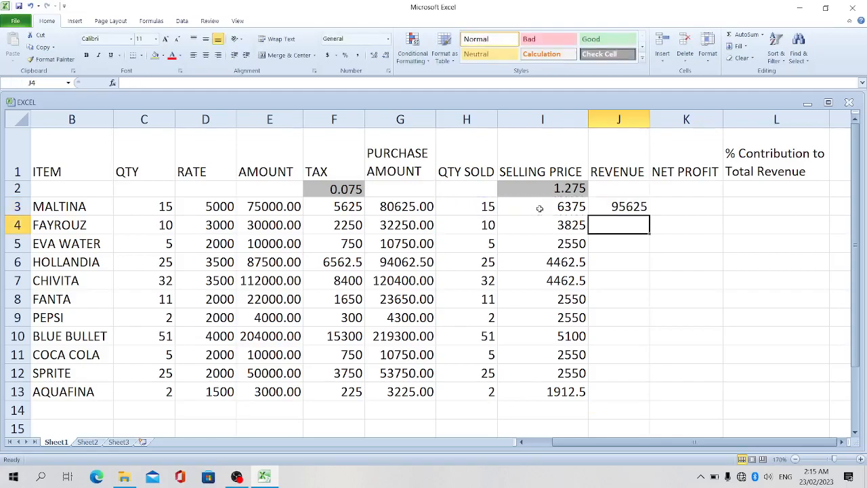
click(623, 210)
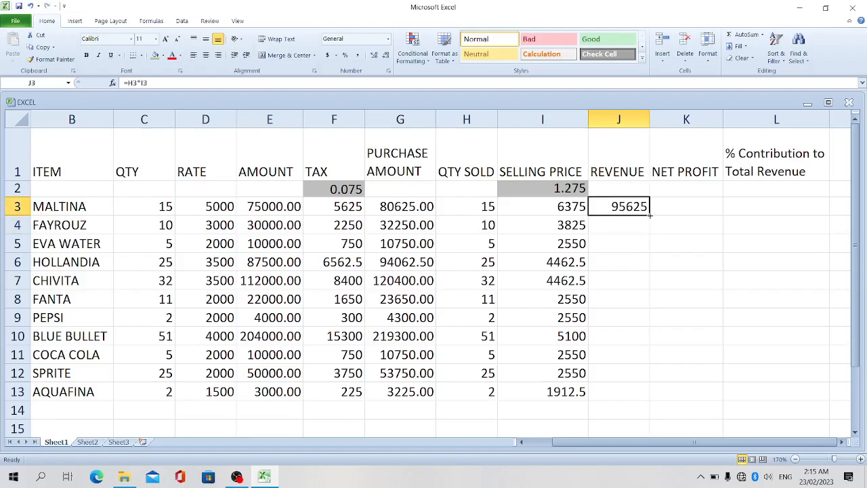
drag(649, 214, 641, 403)
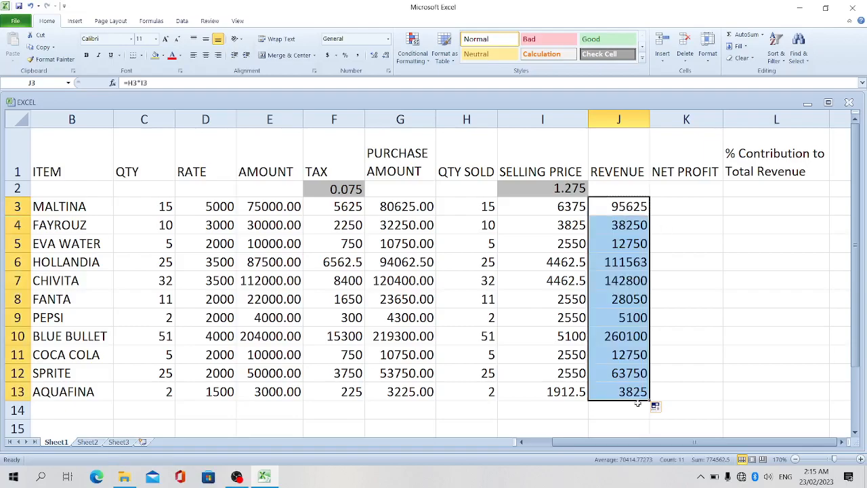
Calculate the net profit in K3 with =J3-G3 and fill the formula down the NET PROFIT column through K13
click(691, 206)
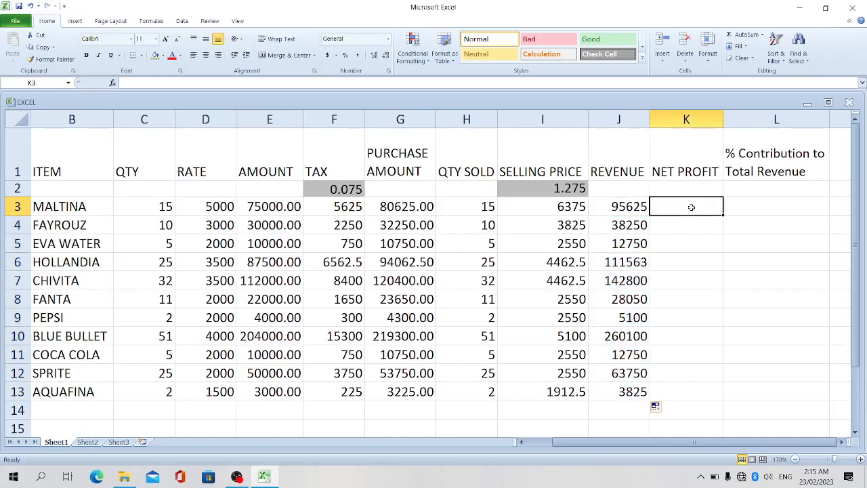
click(620, 119)
click(420, 117)
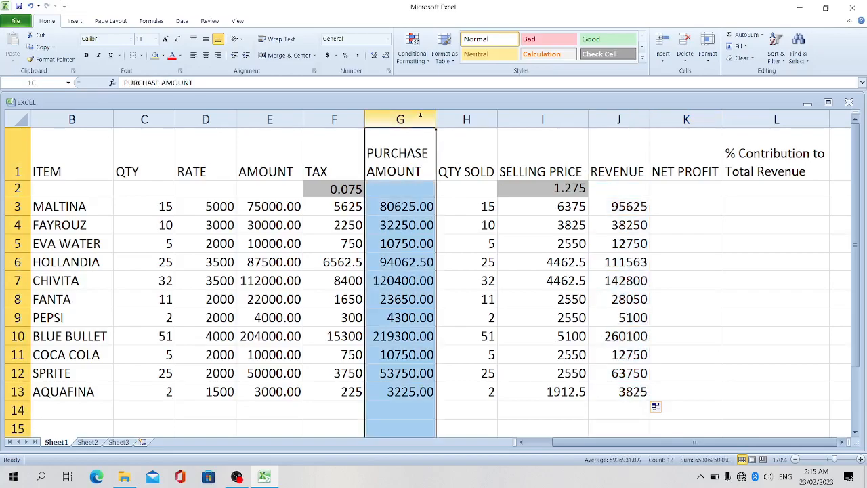
click(682, 206)
text(=)
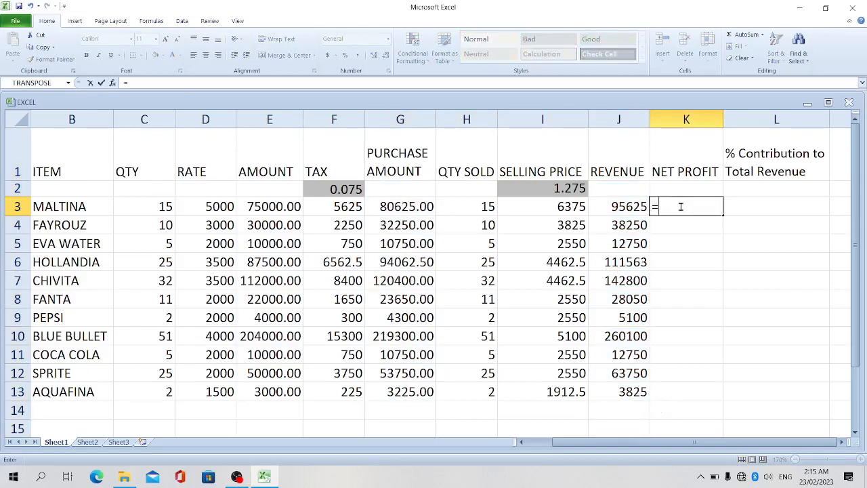
click(627, 207)
text(-)
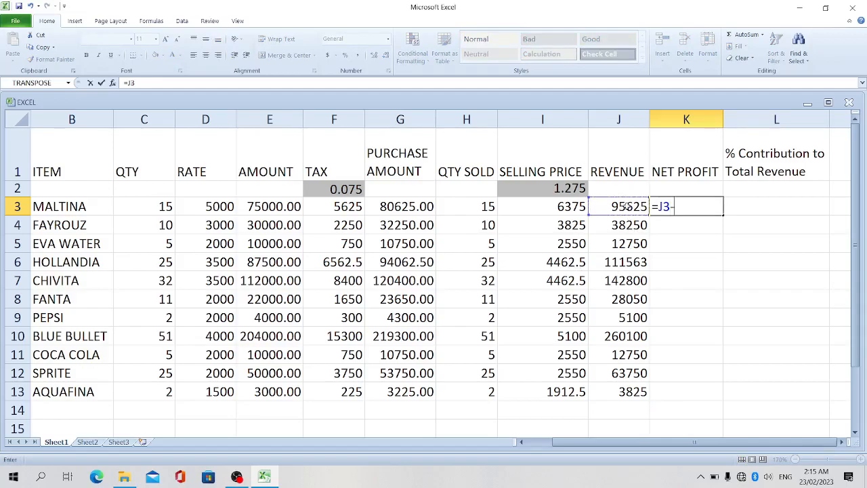
click(418, 207)
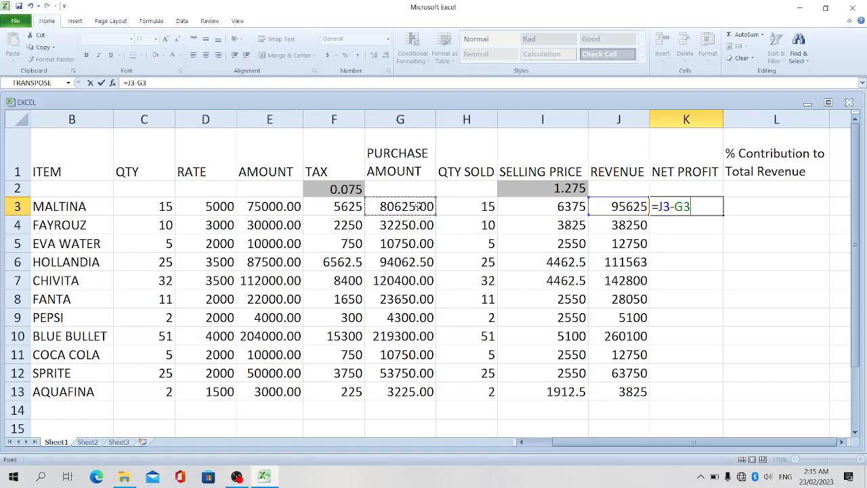
key(Return)
click(689, 207)
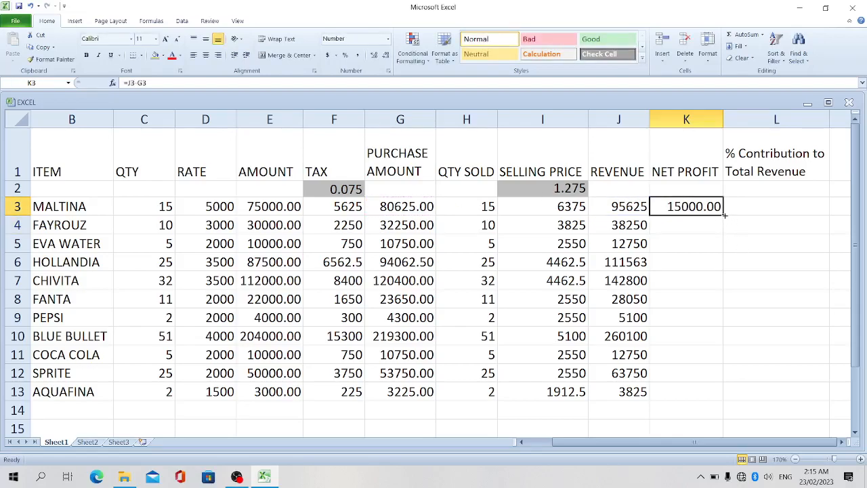
drag(723, 214, 728, 396)
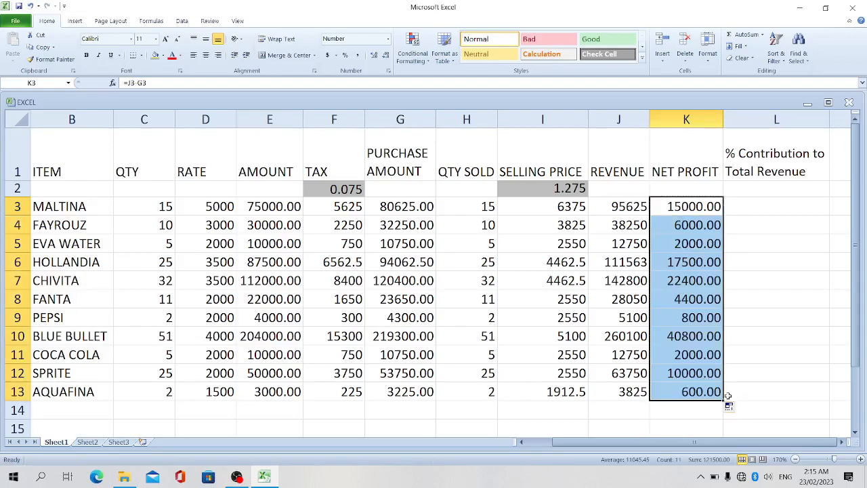
click(761, 205)
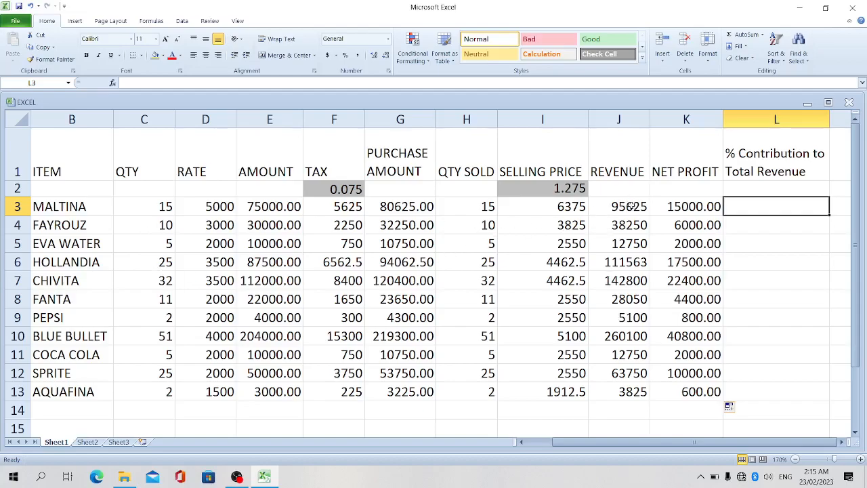
click(631, 409)
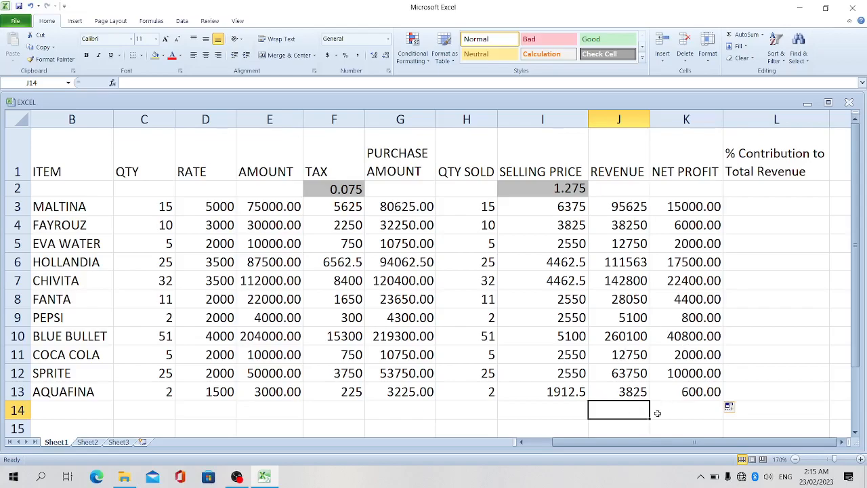
text(=)
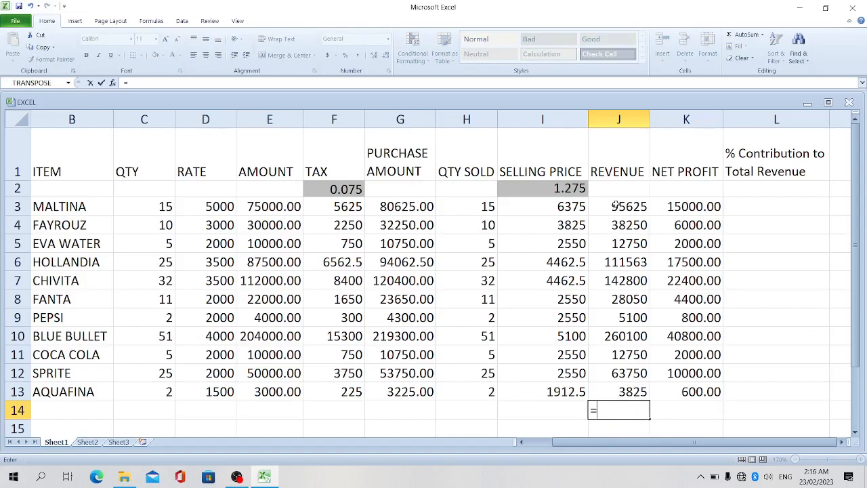
drag(615, 204, 629, 385)
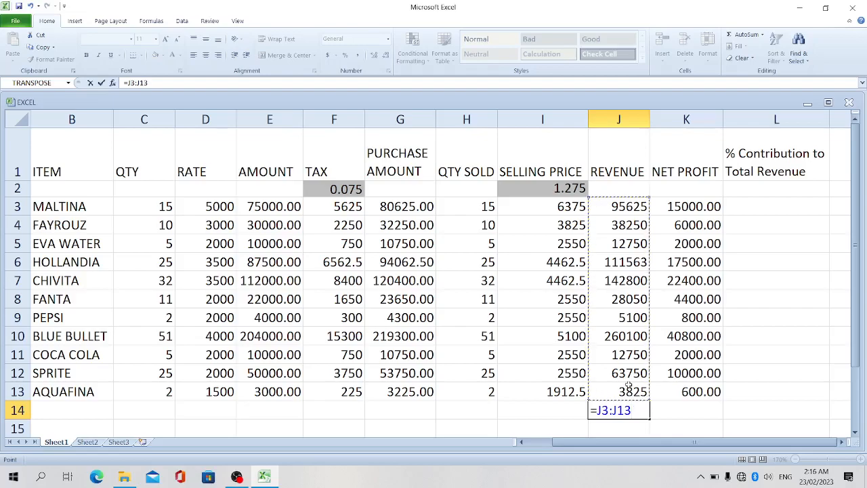
key(BackSpace)
key(BackSpace)
key(BackSpace)
key(BackSpace)
key(BackSpace)
key(BackSpace)
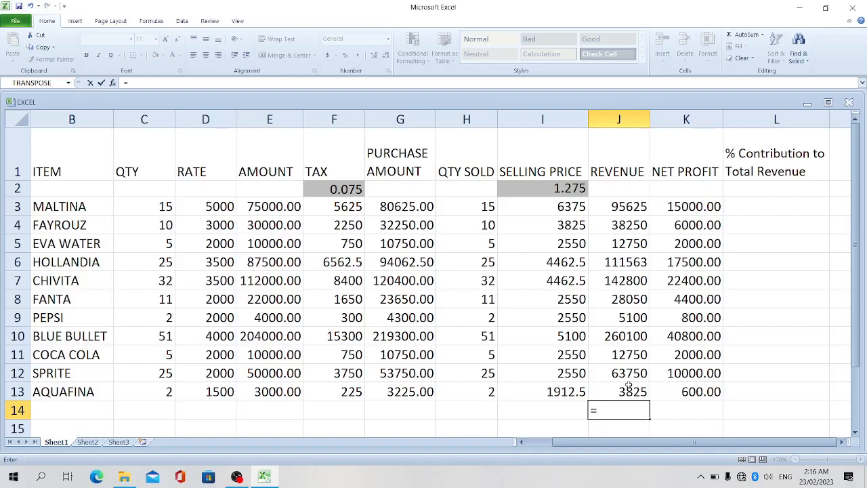
key(BackSpace)
key(Escape)
click(690, 415)
Total the REVENUE column in J14 with =SUM(J3:J13) and shade the cell grey
click(623, 411)
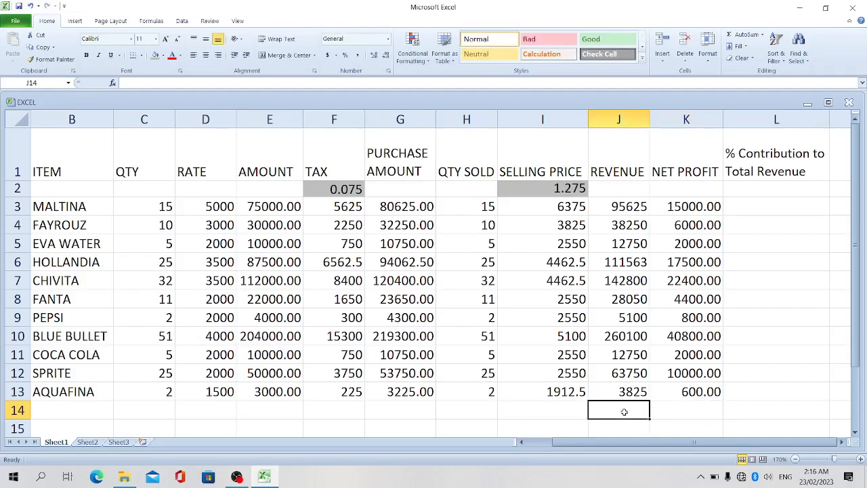
key(alt+equal)
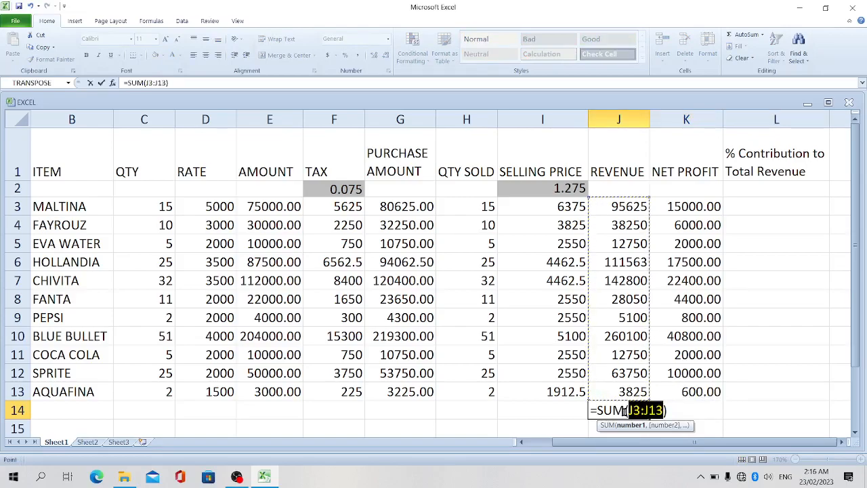
key(Return)
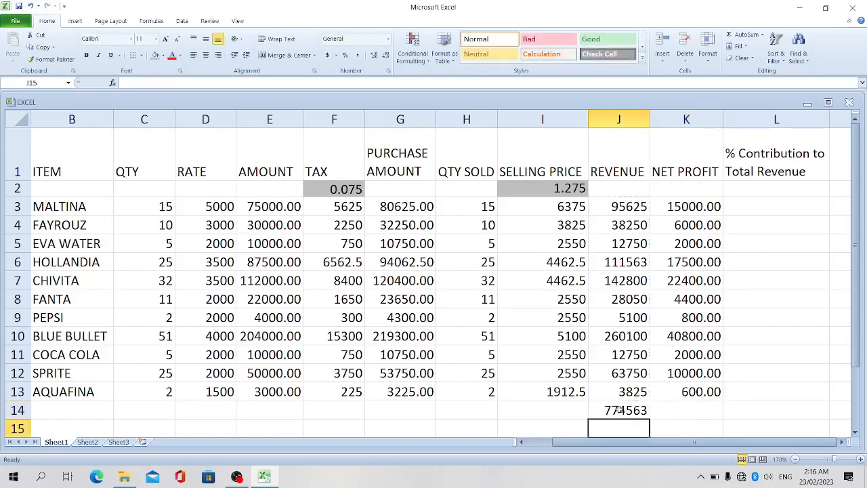
click(619, 409)
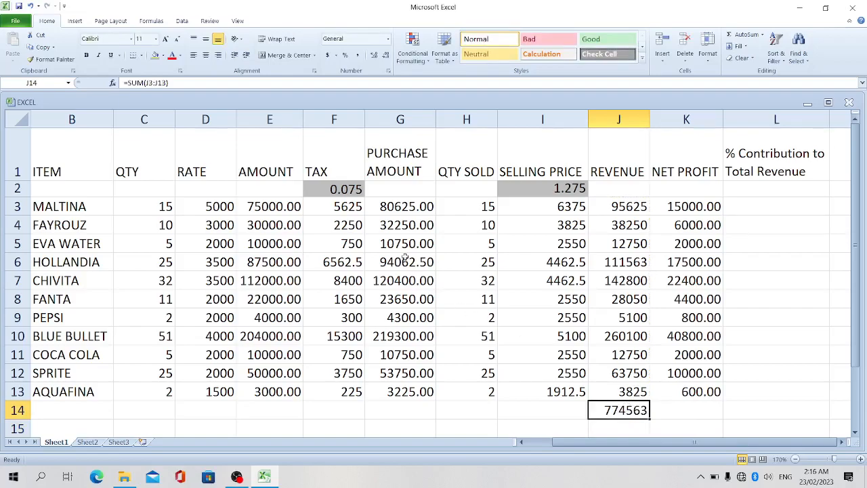
click(154, 56)
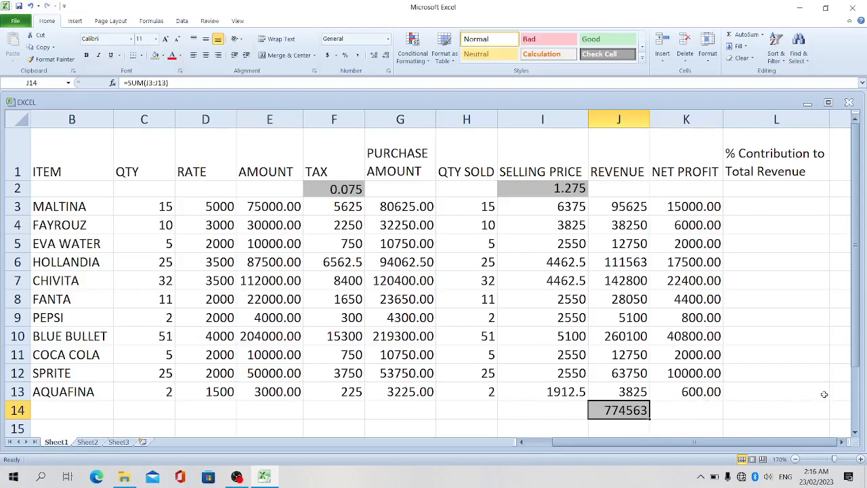
Calculate the contribution to total revenue in L3 with =J3/$J$14 and fill the formula down through L13
click(748, 206)
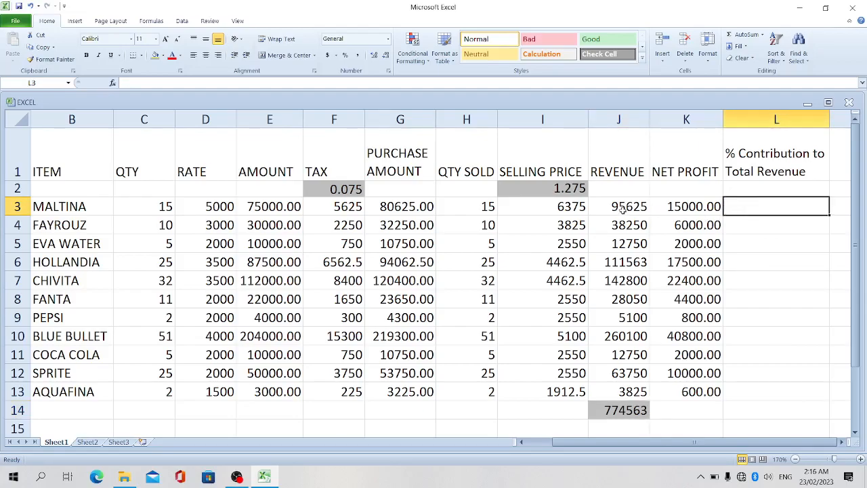
text(=)
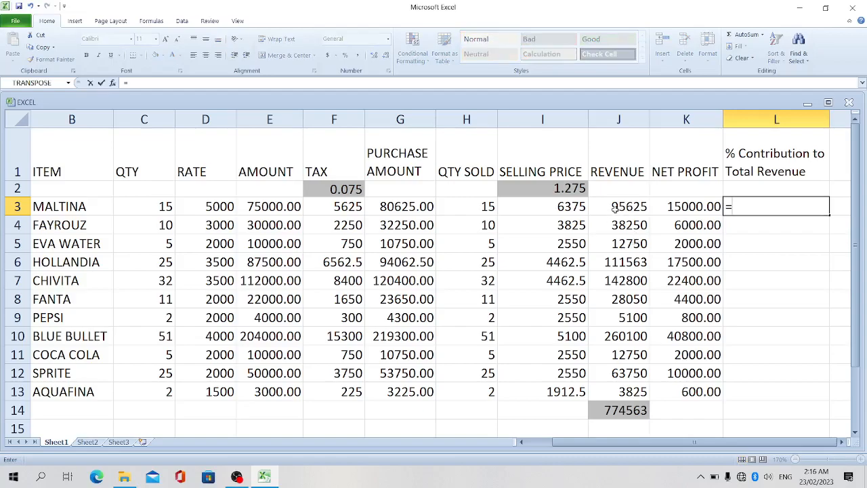
click(623, 206)
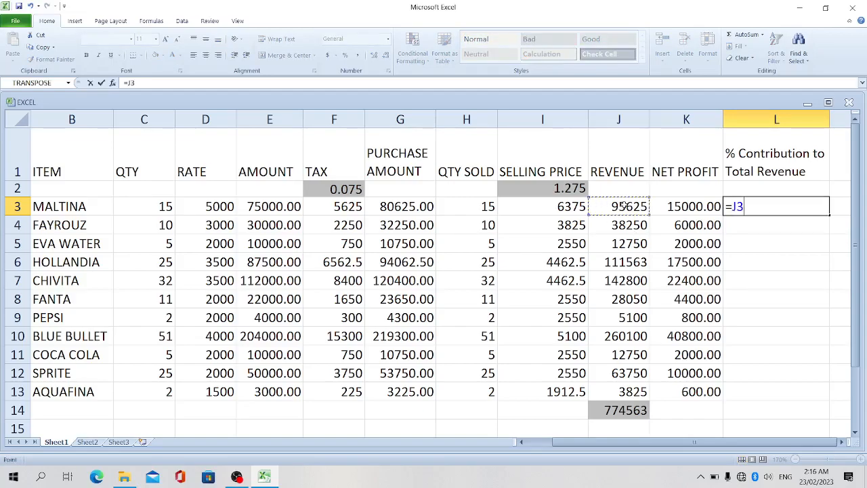
text(/)
click(626, 409)
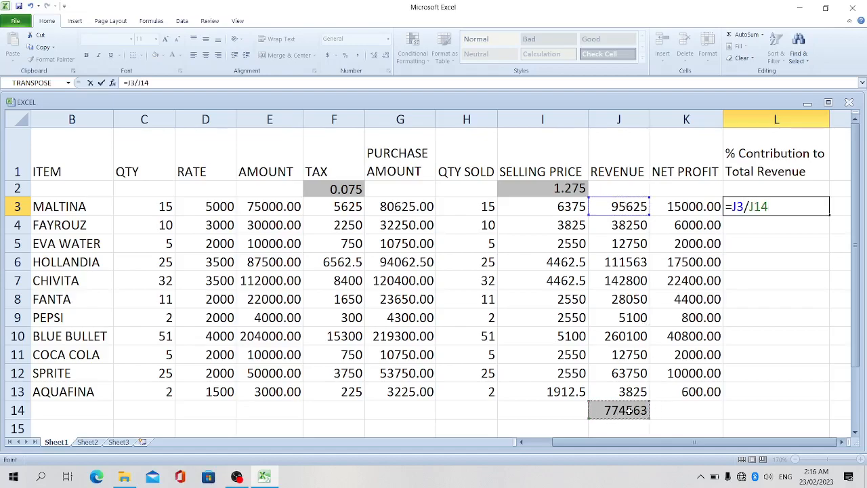
key(F4)
key(Return)
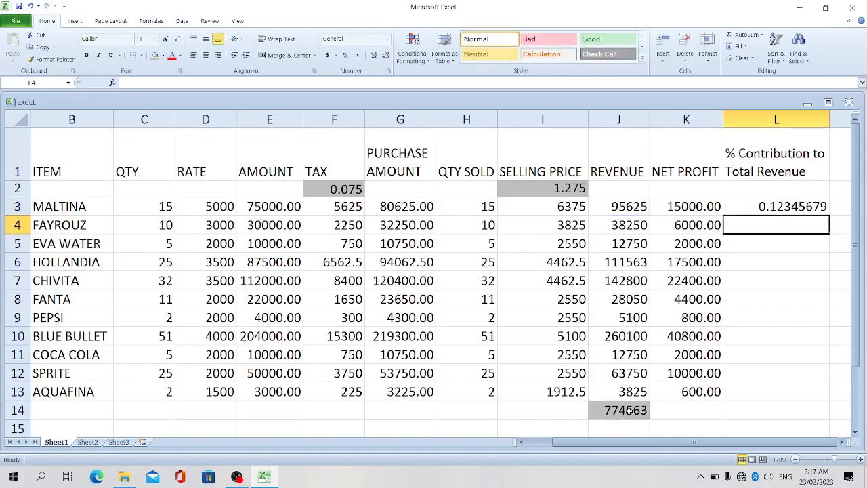
click(765, 210)
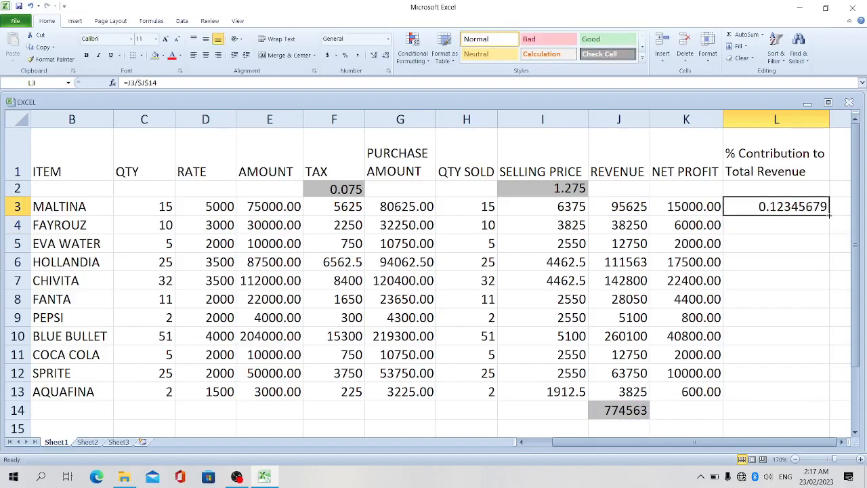
drag(829, 216, 830, 395)
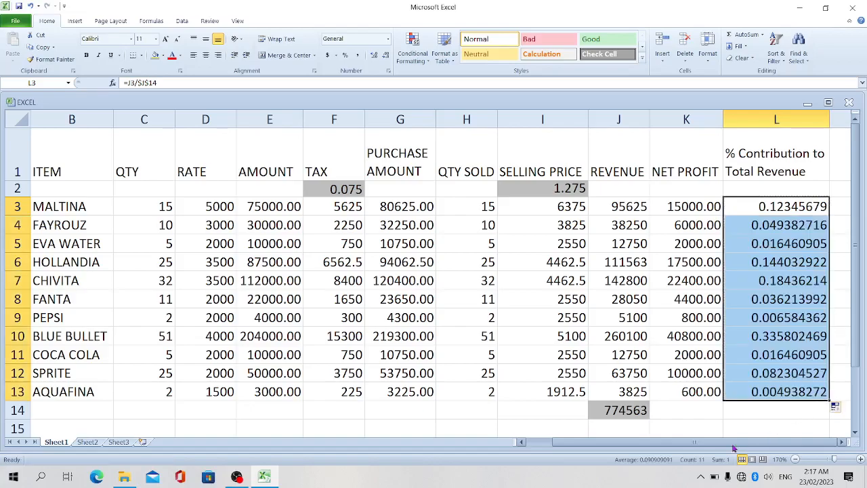
Total the % Contribution to Total Revenue column in L14 with =SUM(L3:L13) and shade the cell grey
click(794, 413)
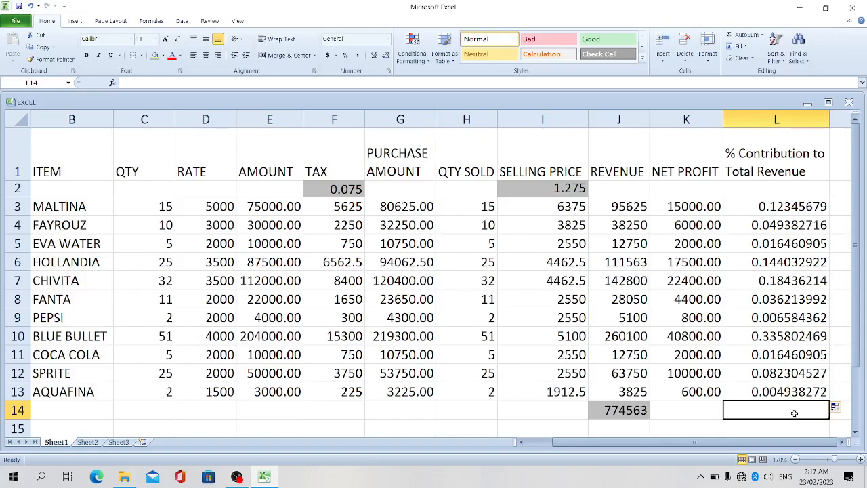
key(alt+equal)
key(Return)
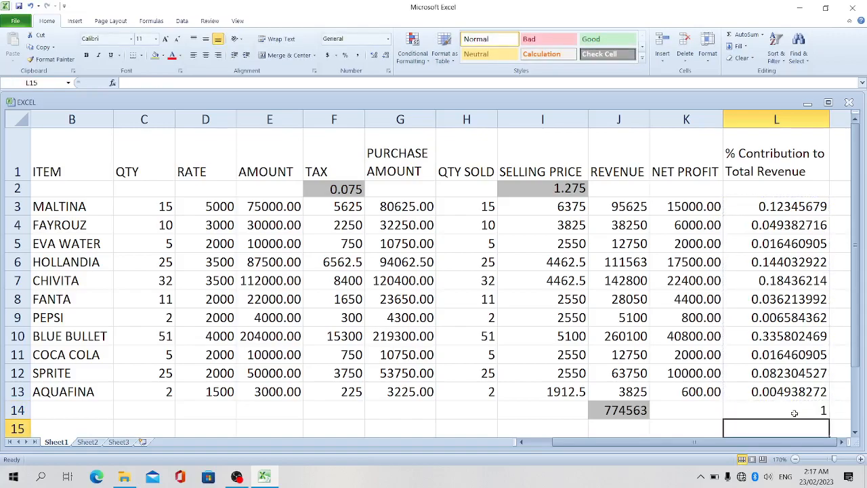
click(766, 410)
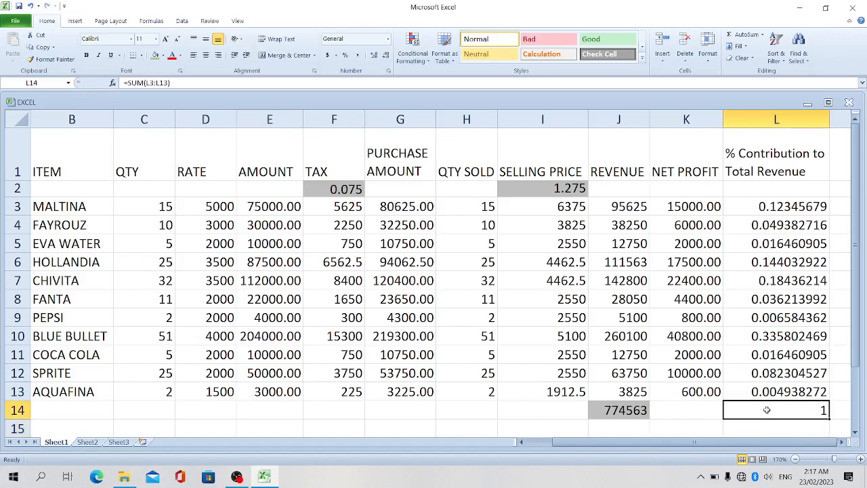
click(155, 57)
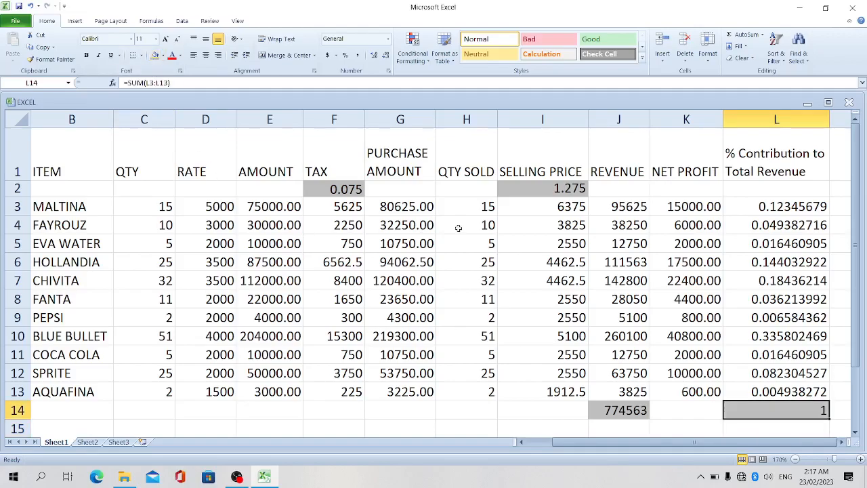
click(546, 411)
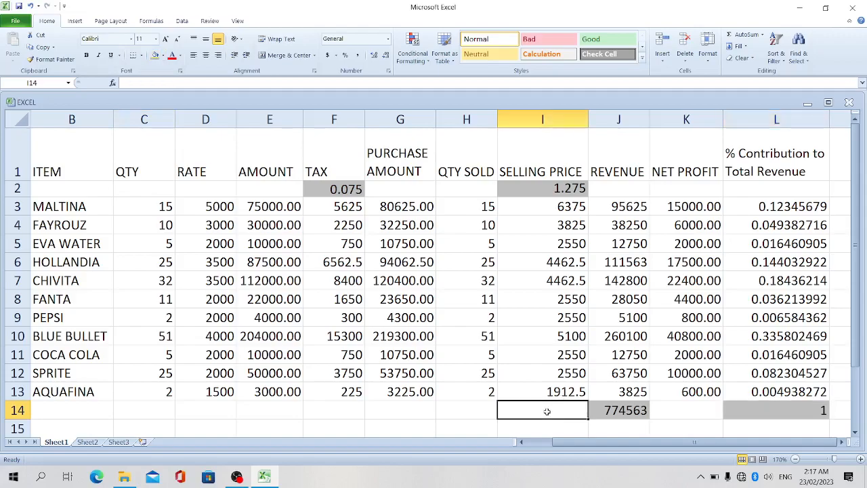